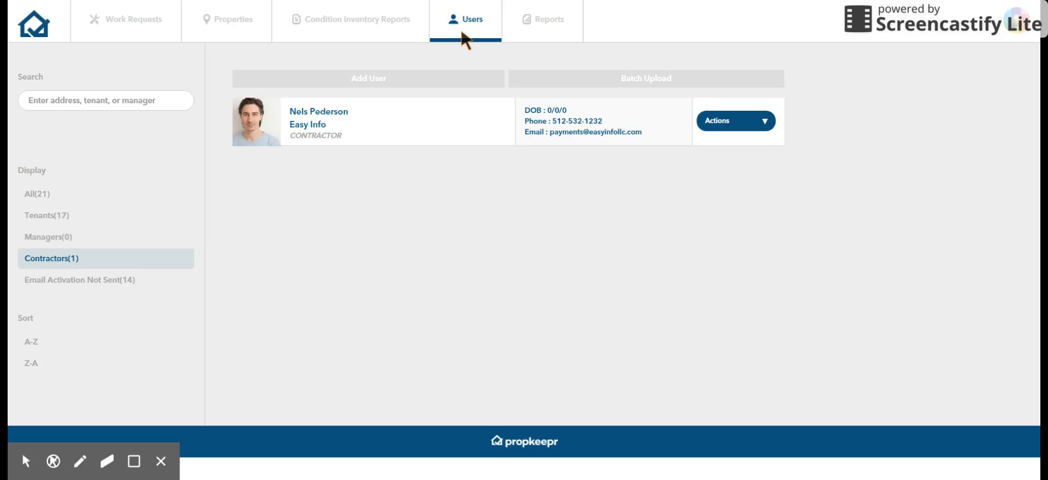
Step: Examine the batch upload dialog for users and dismiss it without uploading a file
left_click(582, 75)
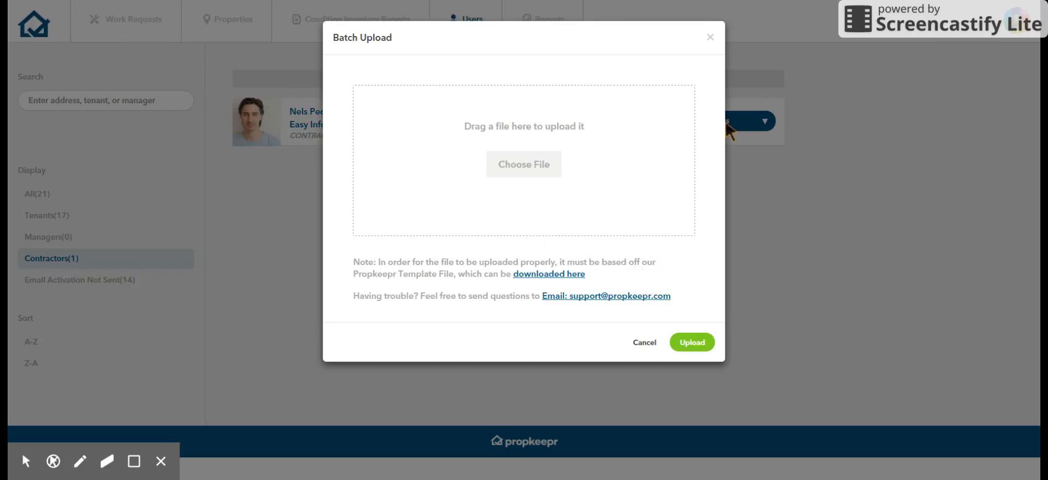
left_click(709, 37)
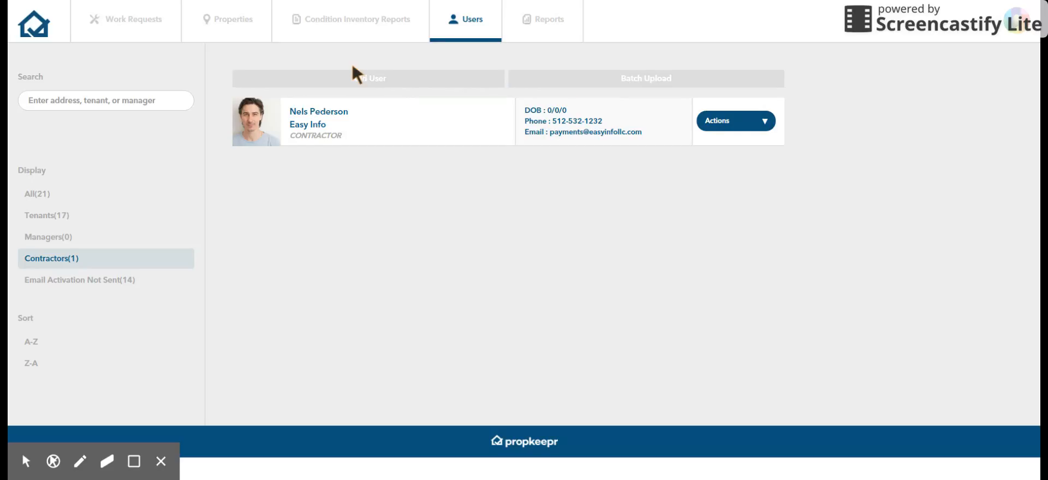
left_click(349, 78)
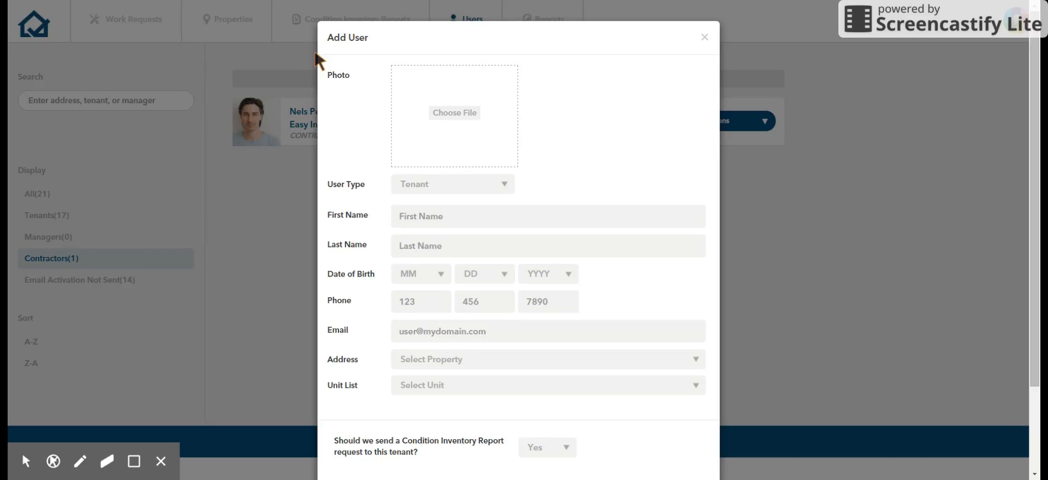
left_click(456, 113)
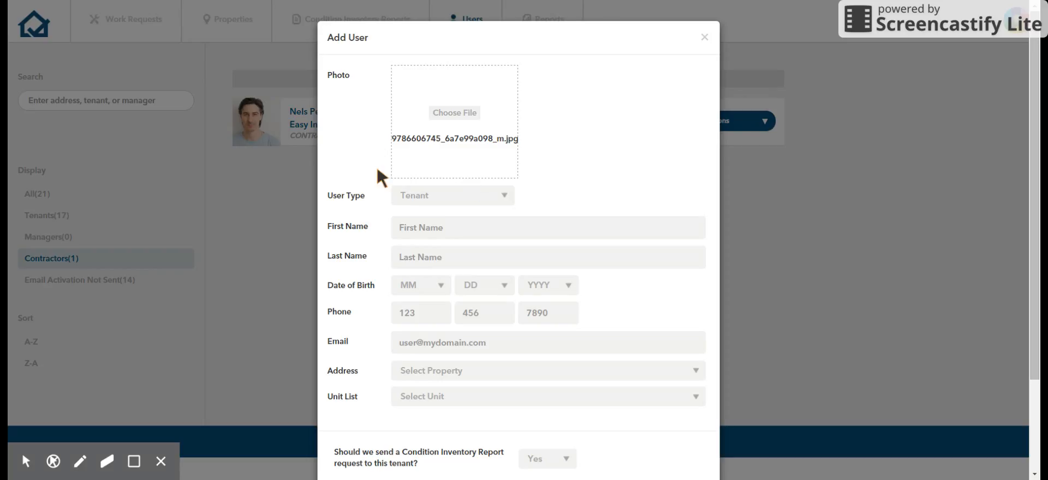
left_click(442, 226)
key("Tab")
key("Tab")
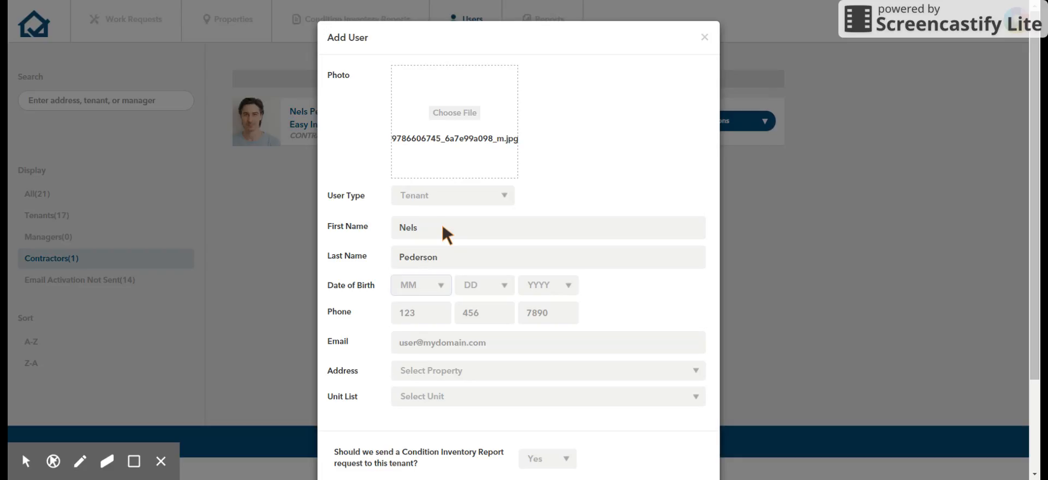
Step: Fill in the new tenant's phone number and email address, leaving the date of birth blank
left_click(409, 287)
left_click(415, 311)
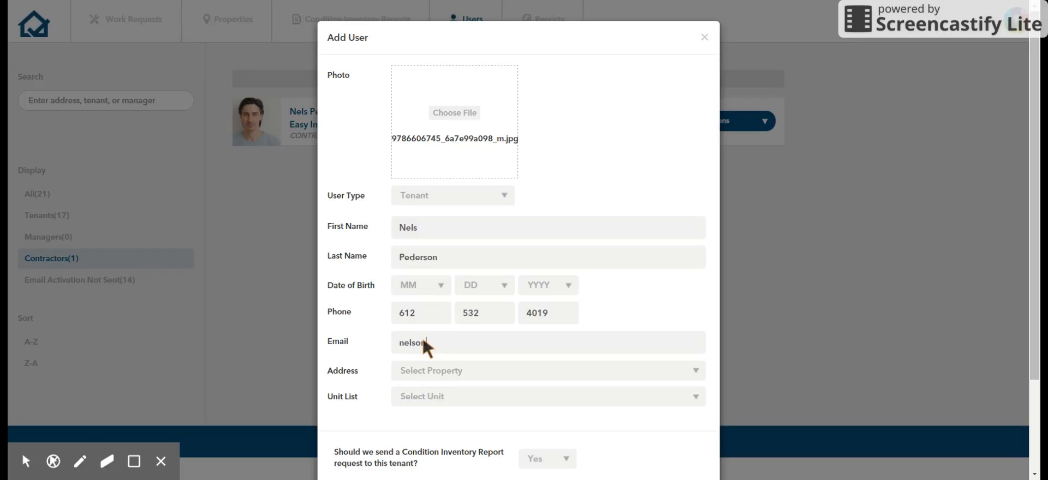
Step: Assign the new tenant to the Johnson Hall property, unit 150
left_click(440, 368)
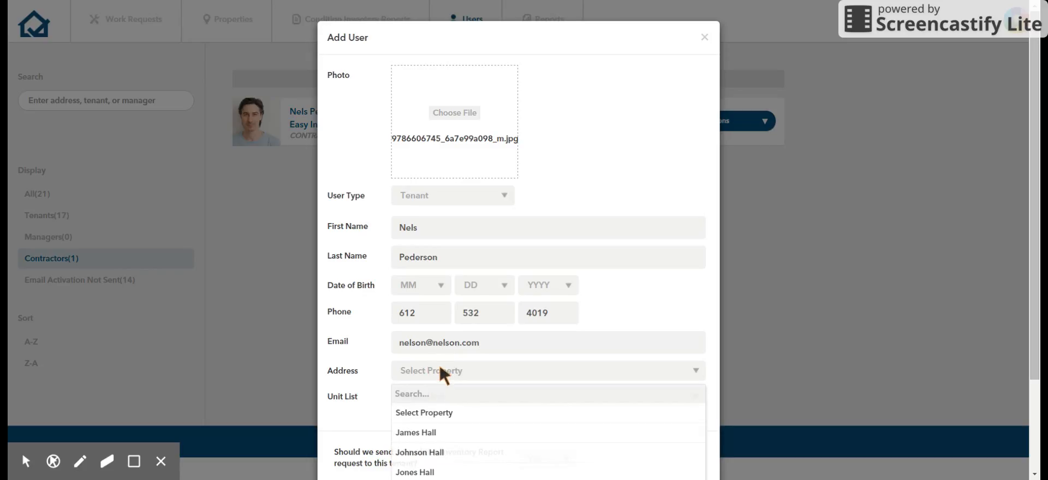
scroll(515, 352, "down", 1)
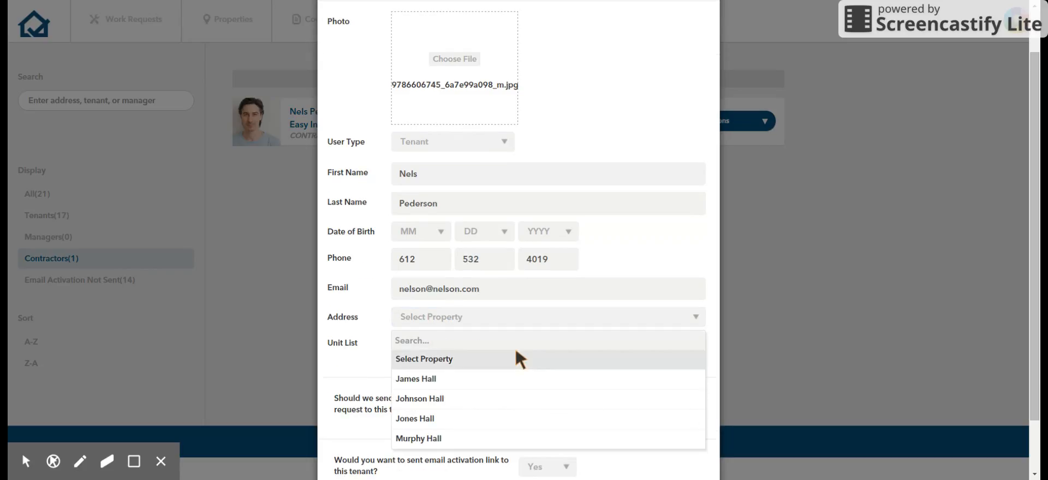
left_click(415, 400)
left_click(460, 341)
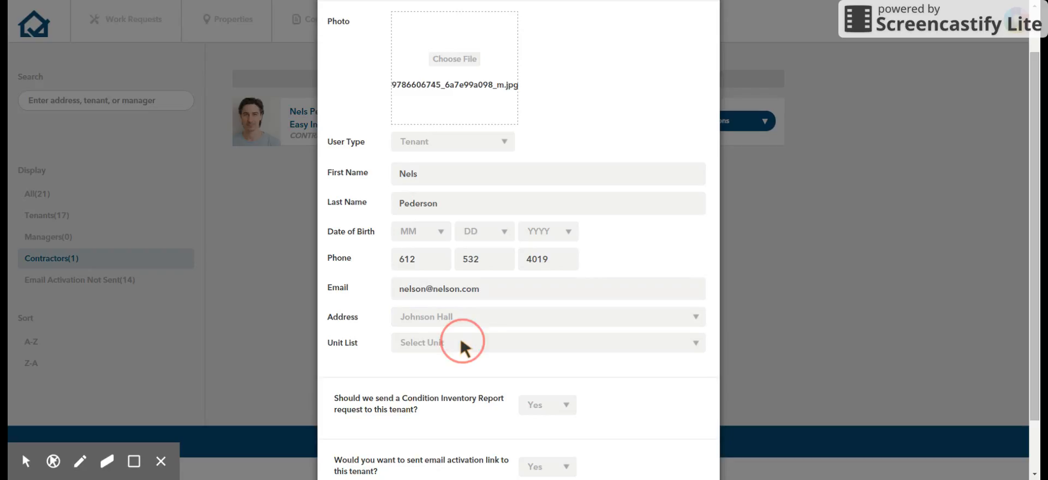
scroll(434, 336, "down", 2)
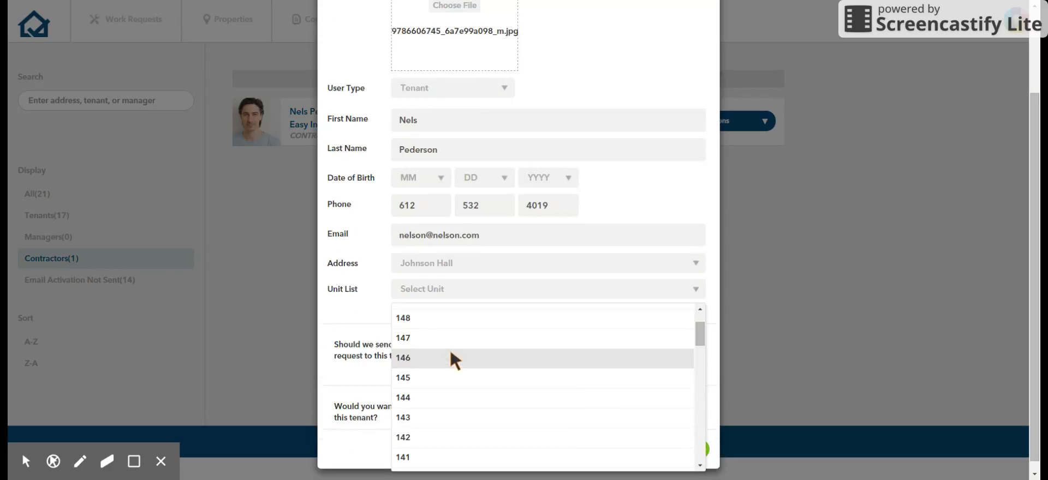
scroll(449, 357, "up", 3)
left_click(415, 435)
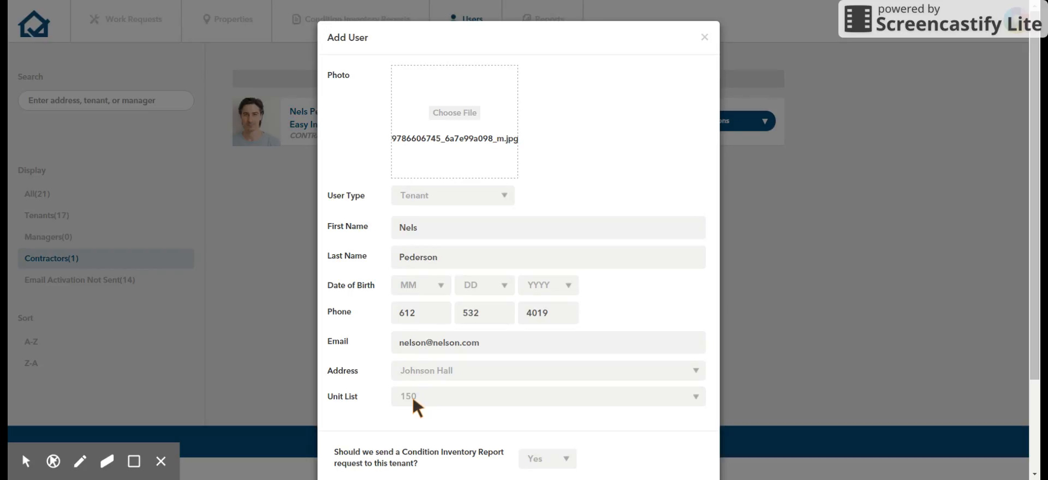
Step: Set both the Condition Inventory Report request and the email activation link for this tenant to No
scroll(431, 407, "down", 2)
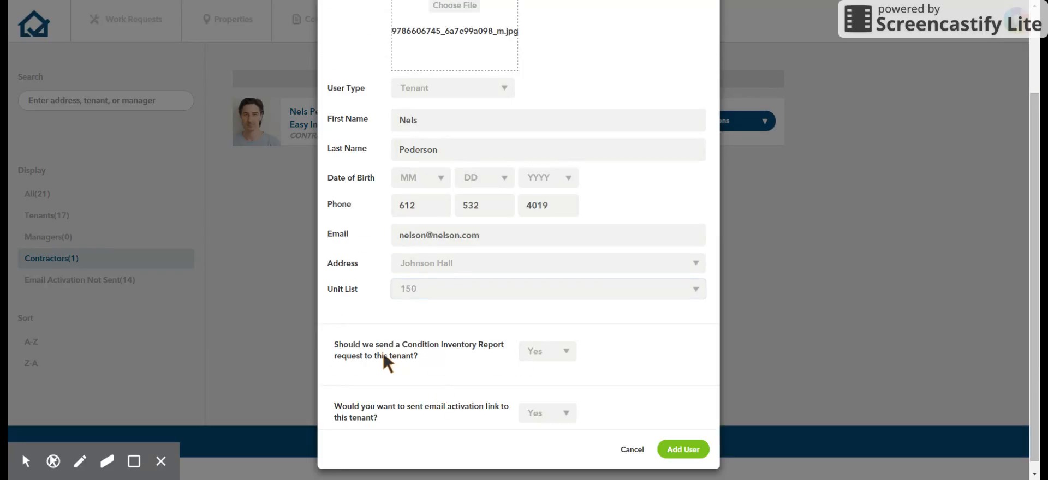
left_click(535, 353)
left_click(537, 404)
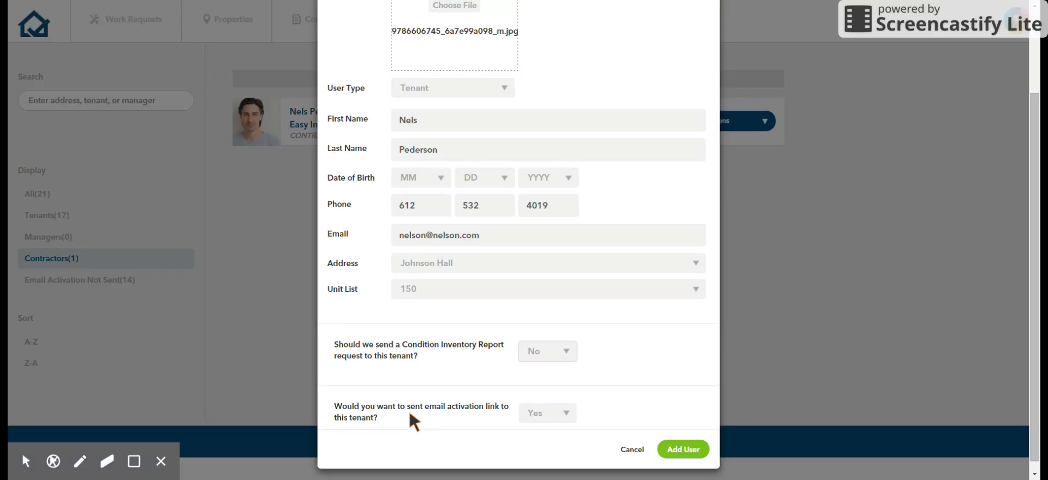
left_click(538, 414)
left_click(529, 468)
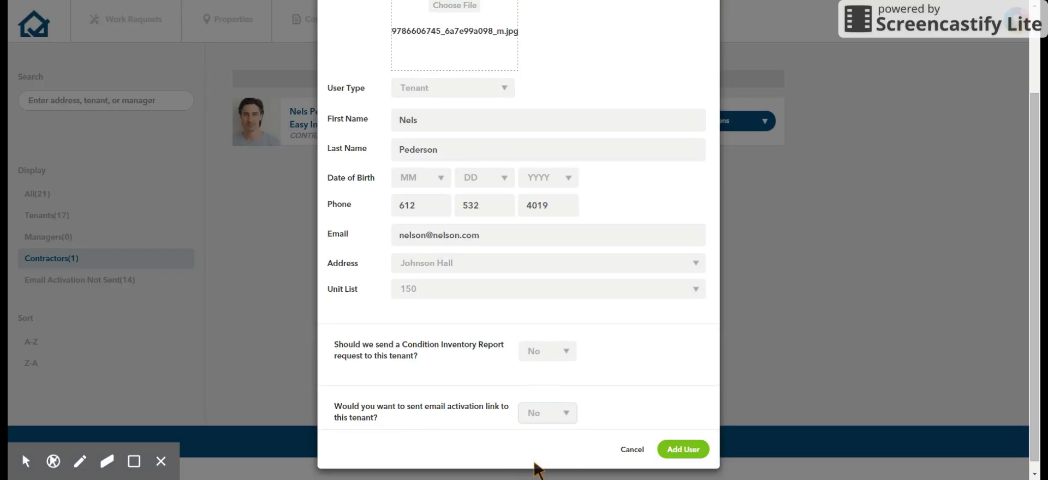
Step: Submit the completed new tenant entry and display the list of all users
scroll(545, 369, "up", 2)
scroll(546, 367, "down", 2)
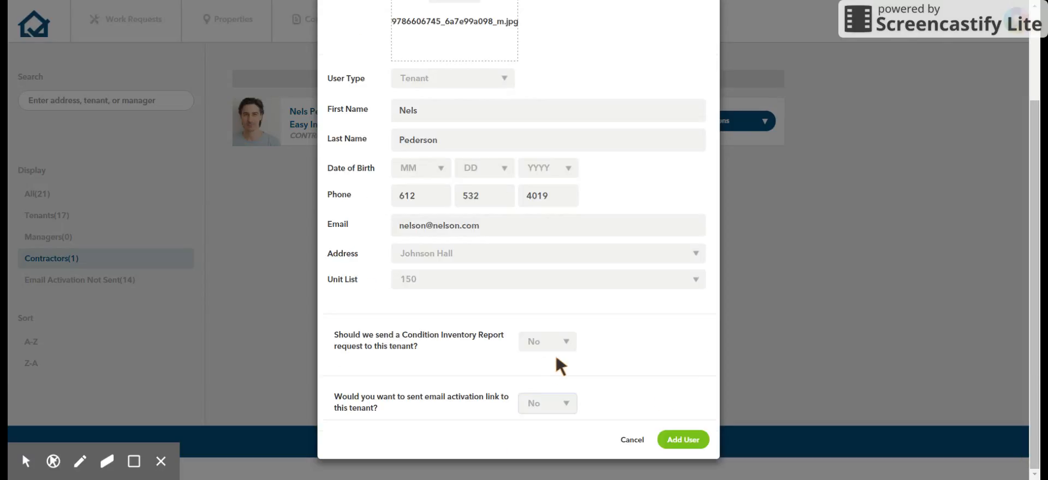
left_click(686, 442)
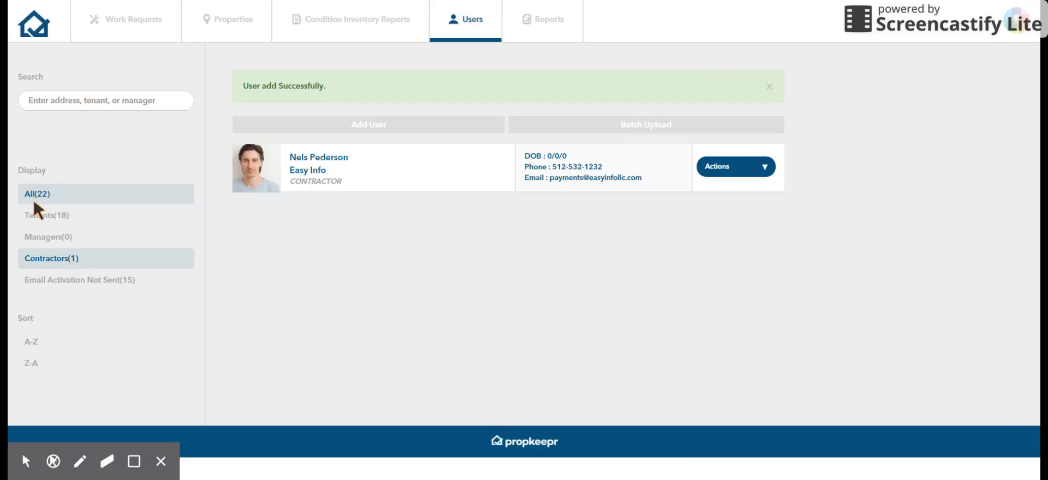
left_click(33, 200)
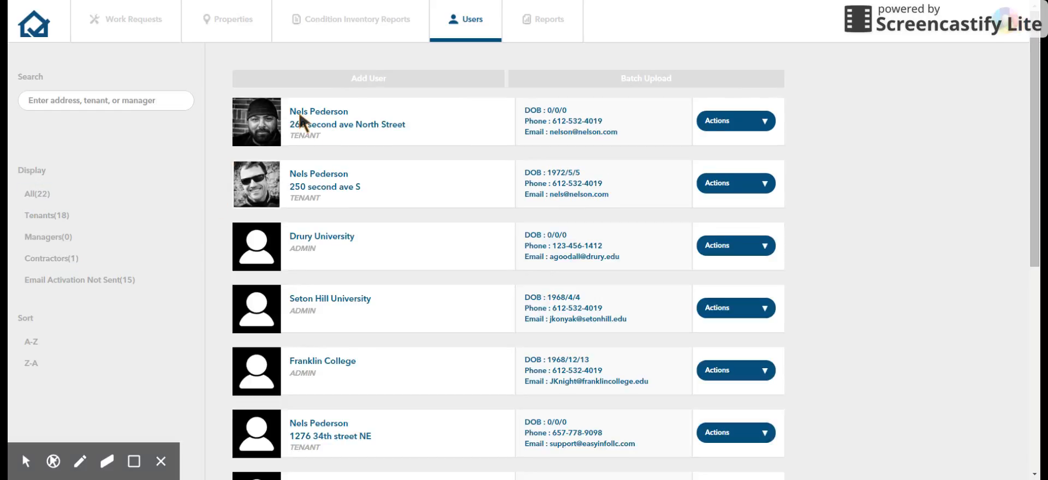